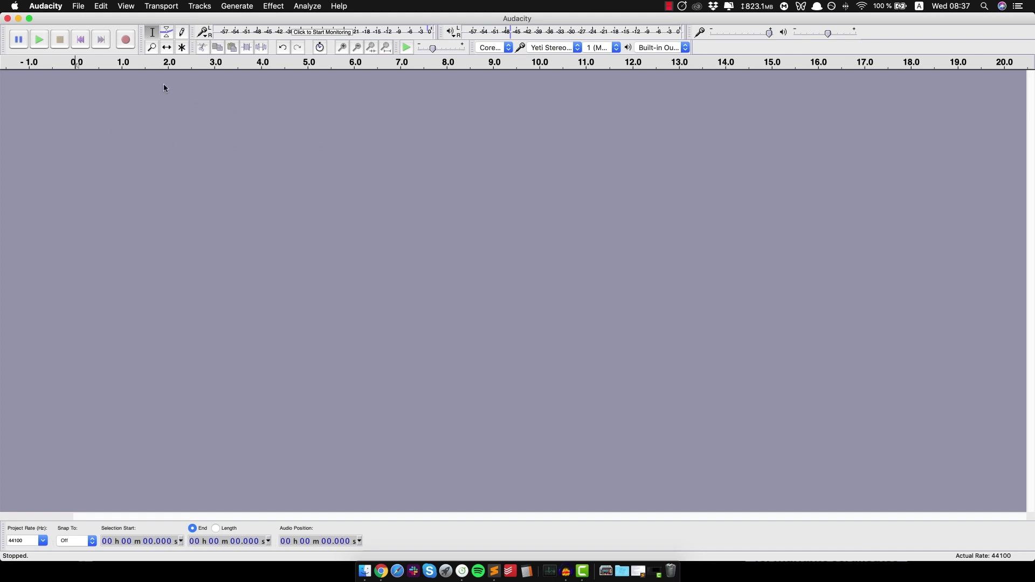
Step: Record a roughly 9-second voiceover take on a new track, then set the edit point near 2.9 s
click(127, 41)
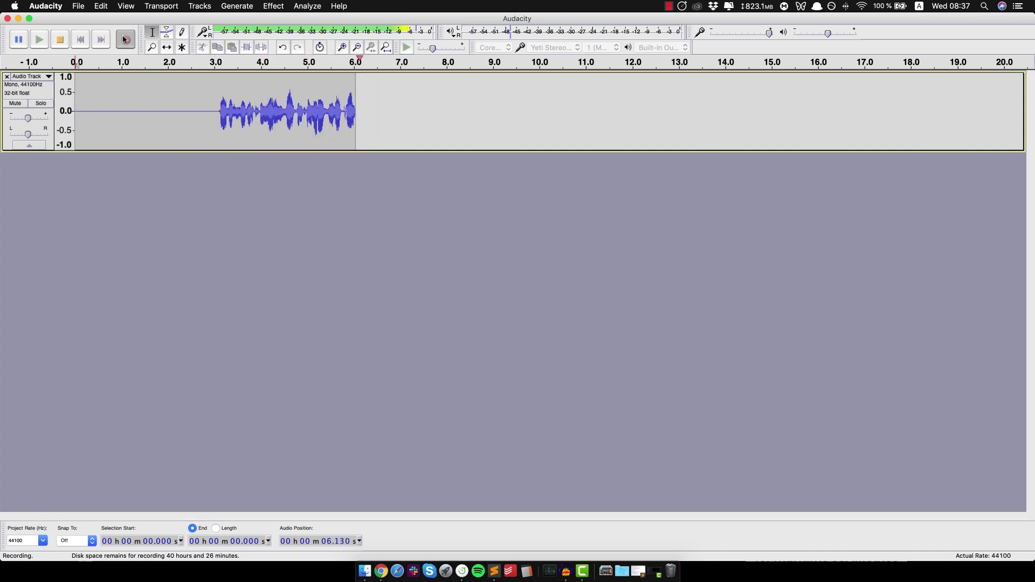
click(60, 40)
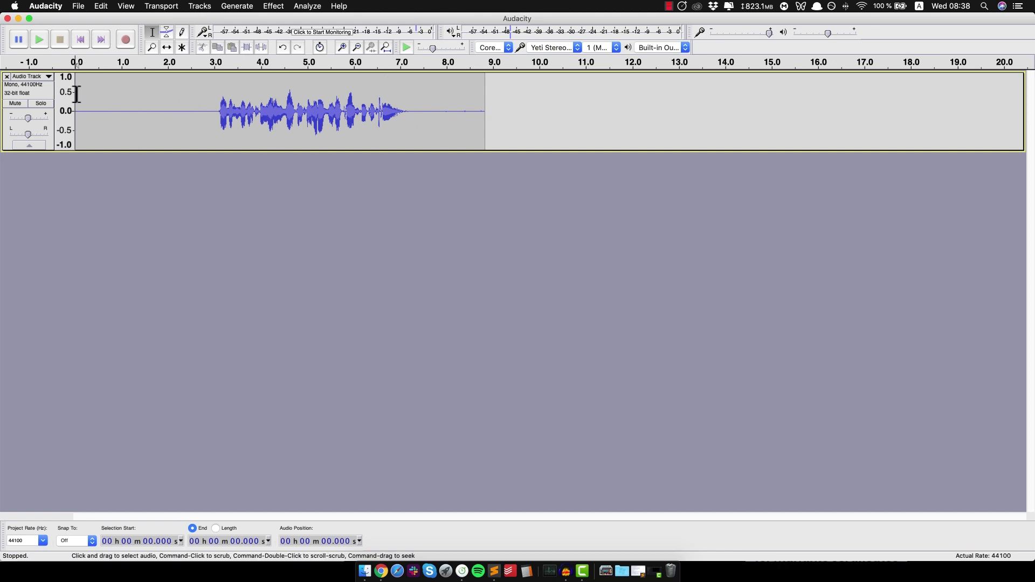
click(208, 104)
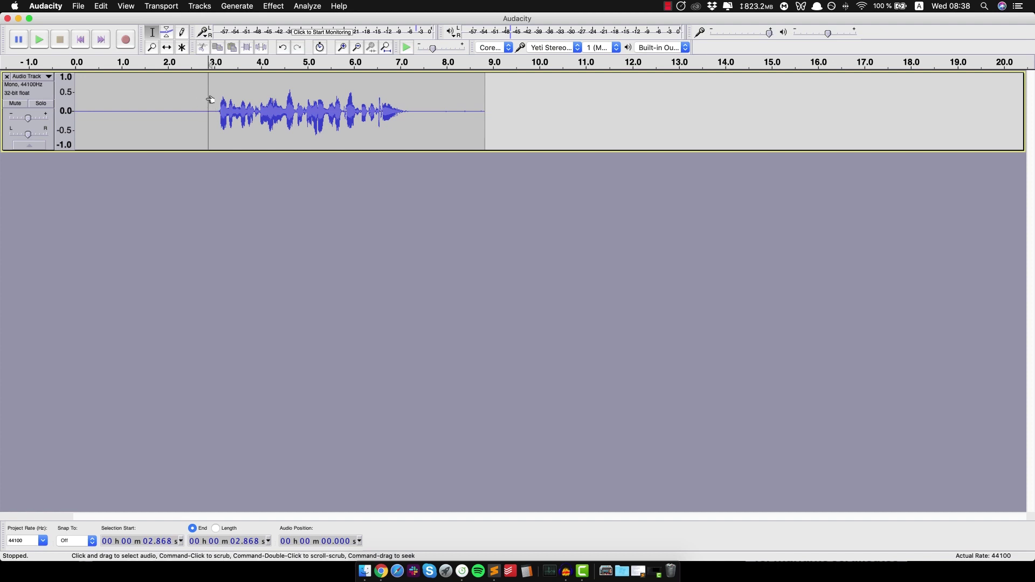
Step: Audition the silent lead-in, then capture a noise profile from its 0–2.775 s stretch
drag(205, 100, 42, 98)
key(space)
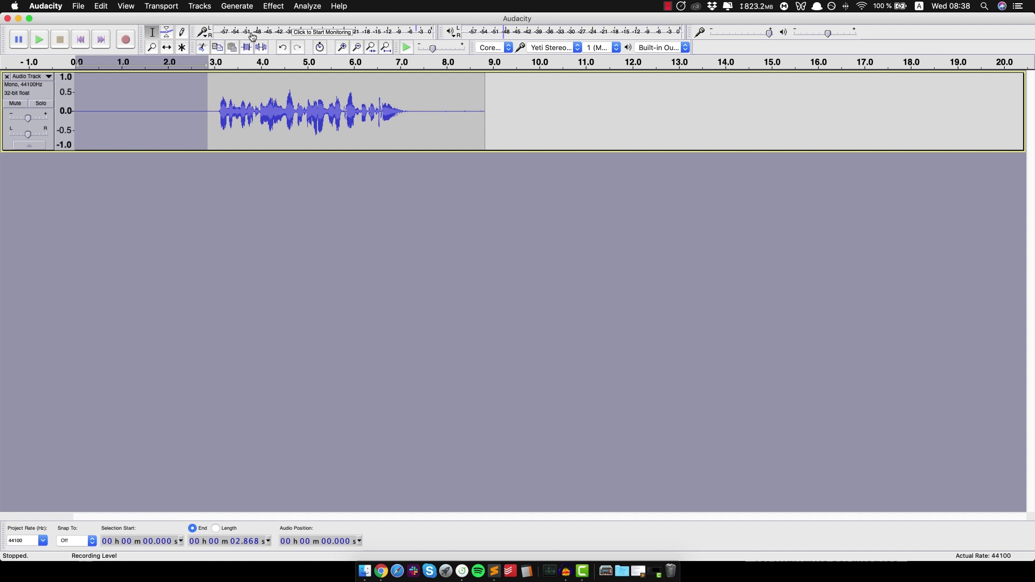
click(162, 97)
drag(205, 93, 75, 95)
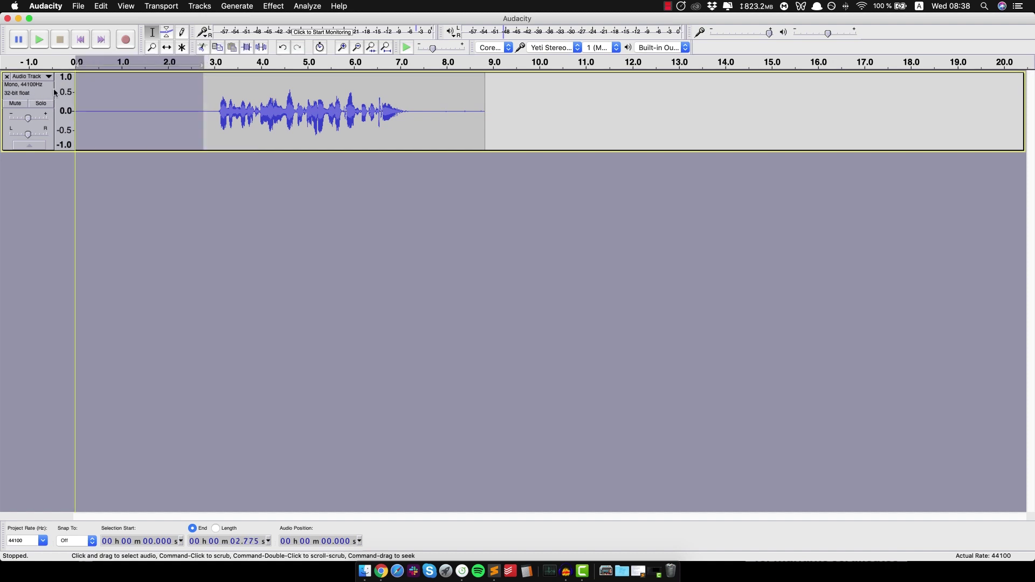
click(274, 6)
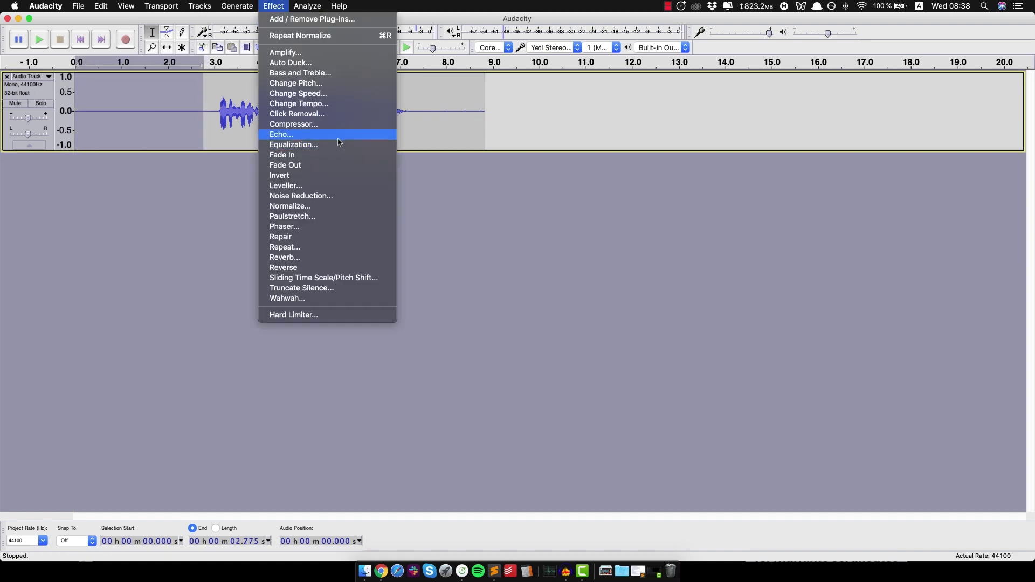
click(324, 198)
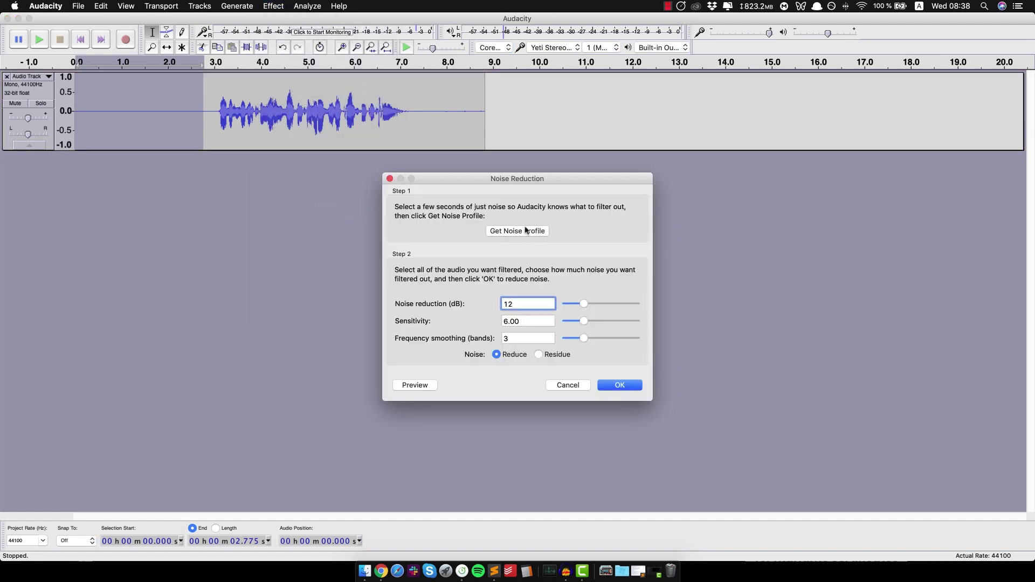
click(524, 232)
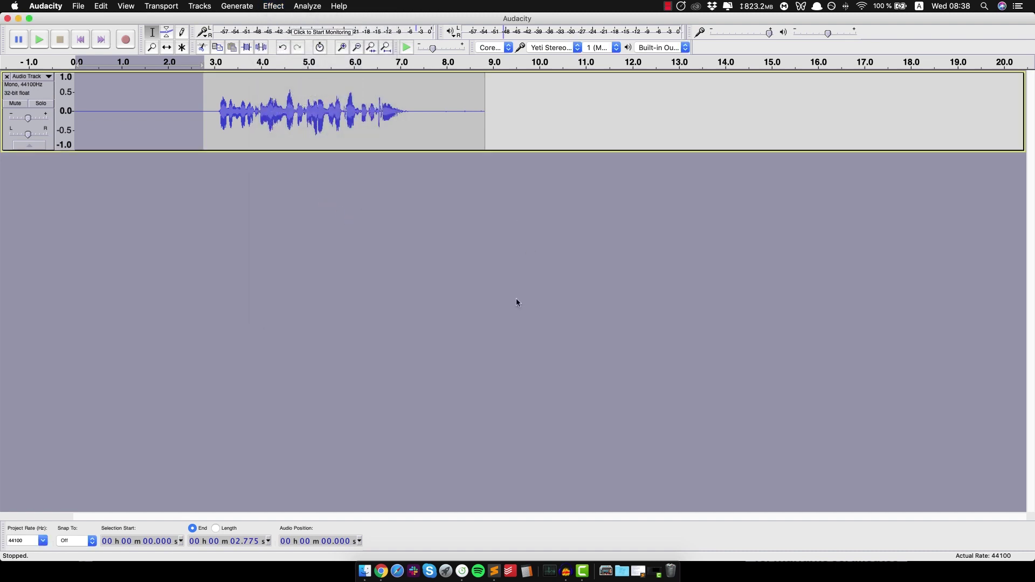
Step: Play back the recording from the edit point, then select the entire voiceover clip
click(164, 118)
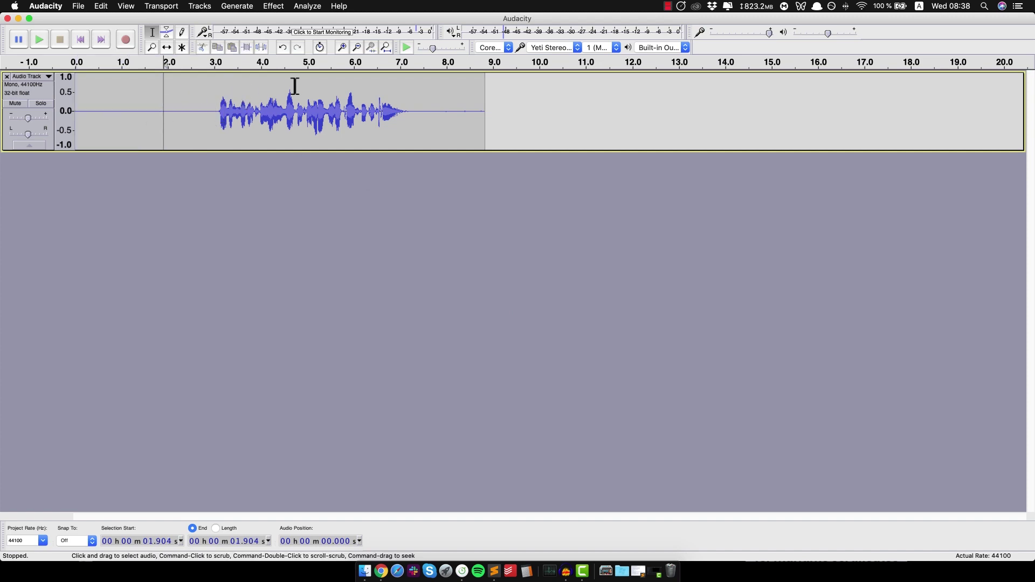
key(space)
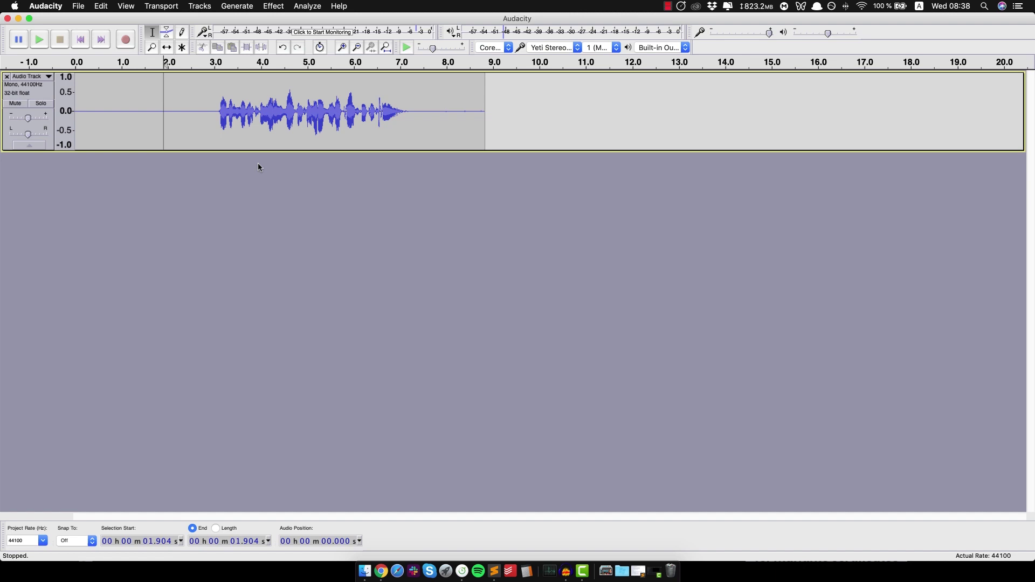
click(127, 111)
click(242, 106)
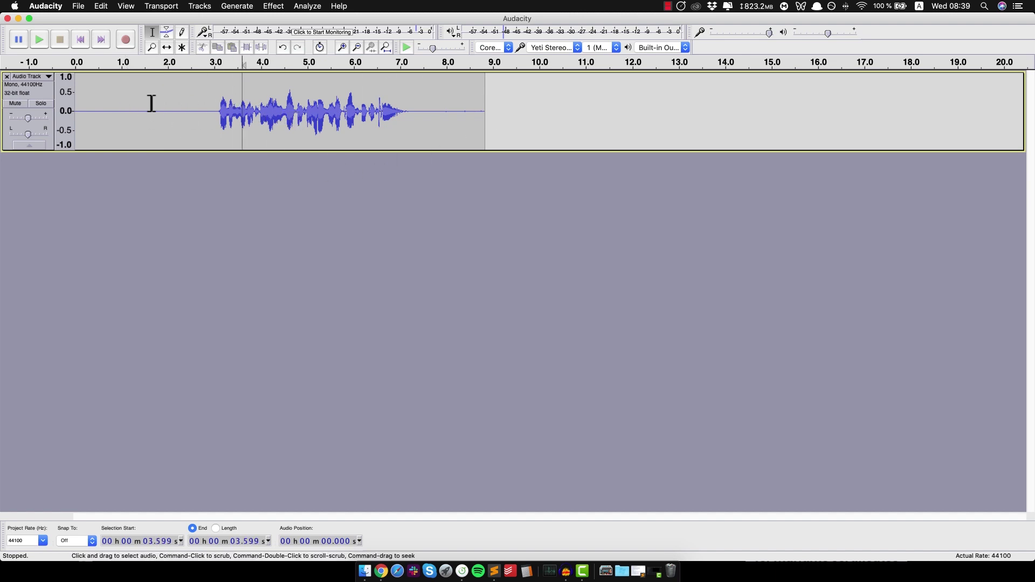
double_click(167, 99)
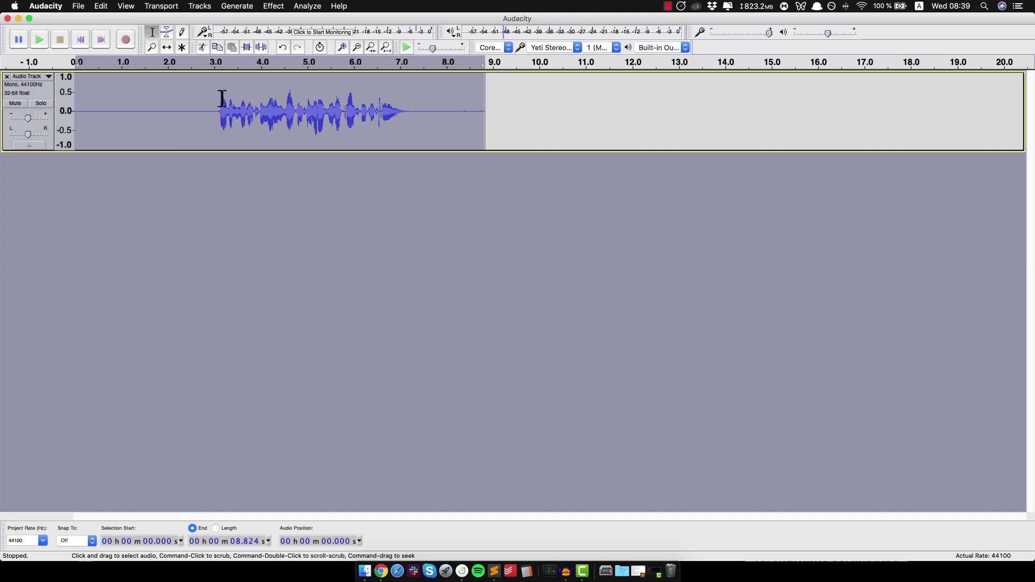
Step: Run Noise Reduction (Reduce, 12 dB, sensitivity 6.00, 3 smoothing bands) on the full take, then deselect
click(172, 102)
click(274, 6)
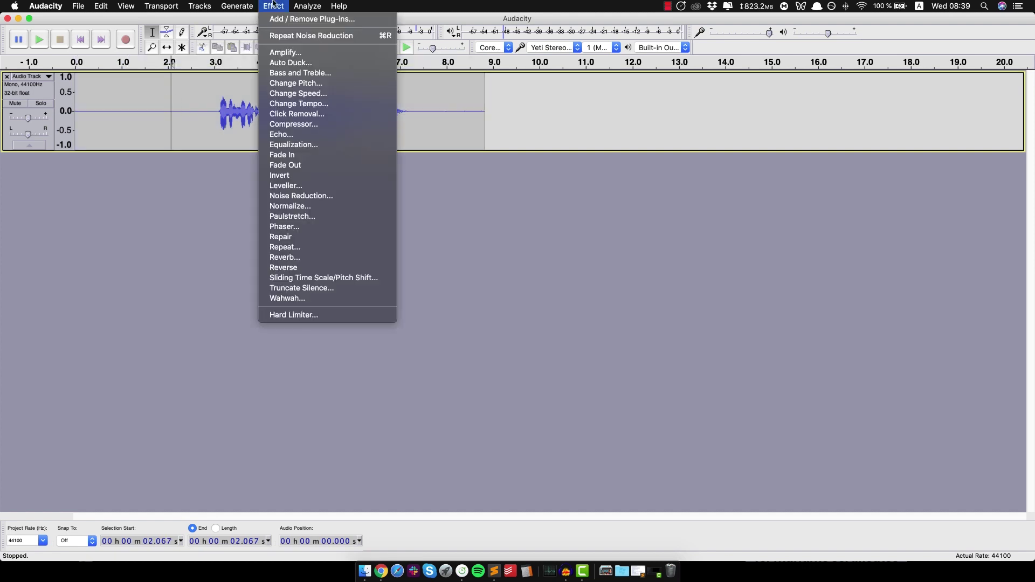
click(311, 205)
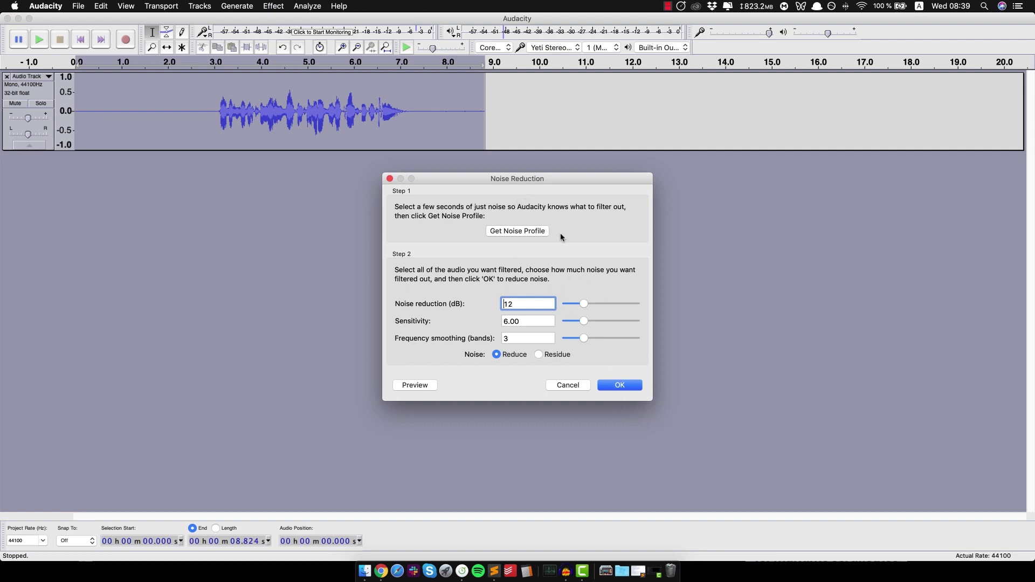
drag(517, 176, 522, 139)
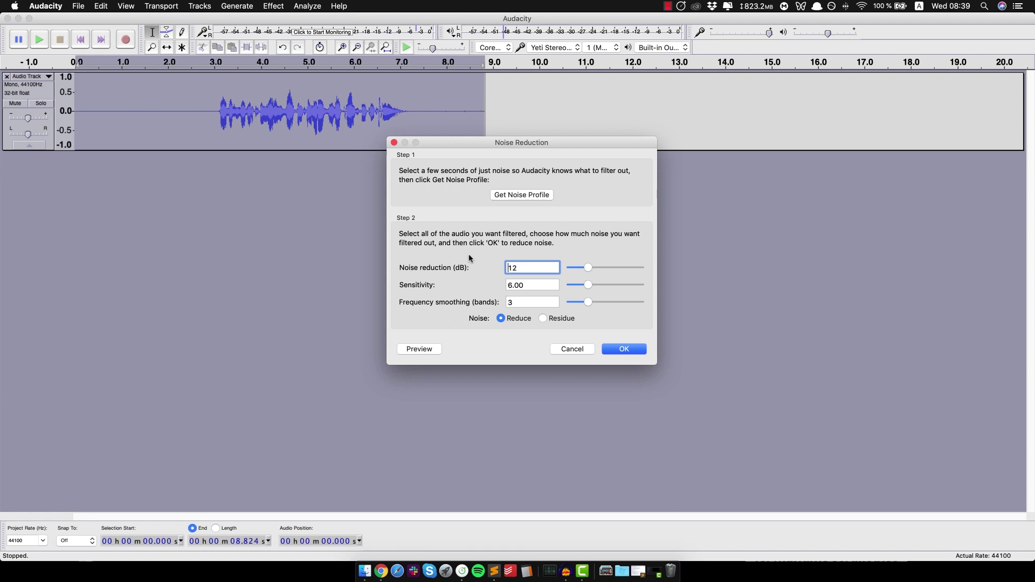
click(631, 349)
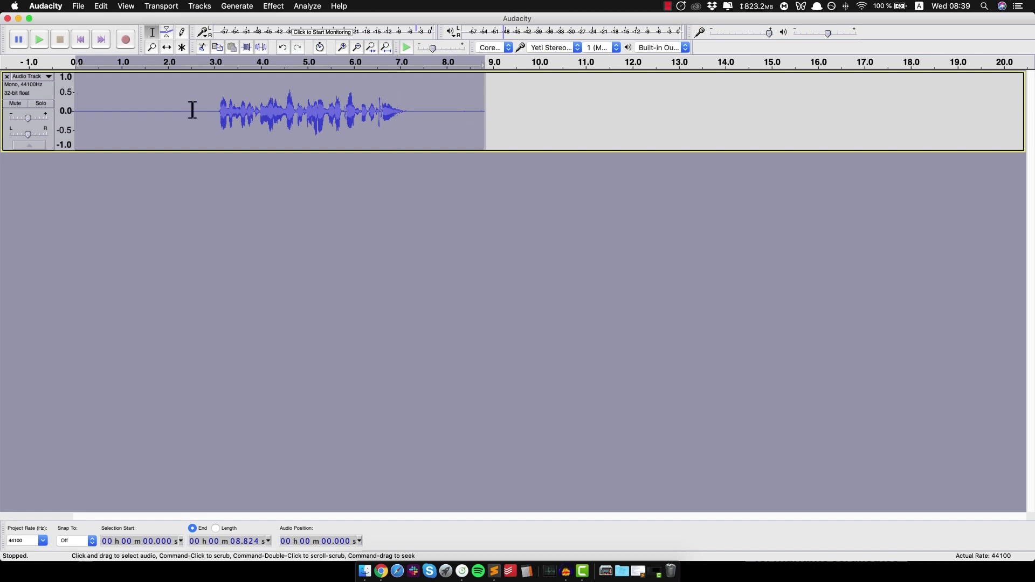
click(156, 114)
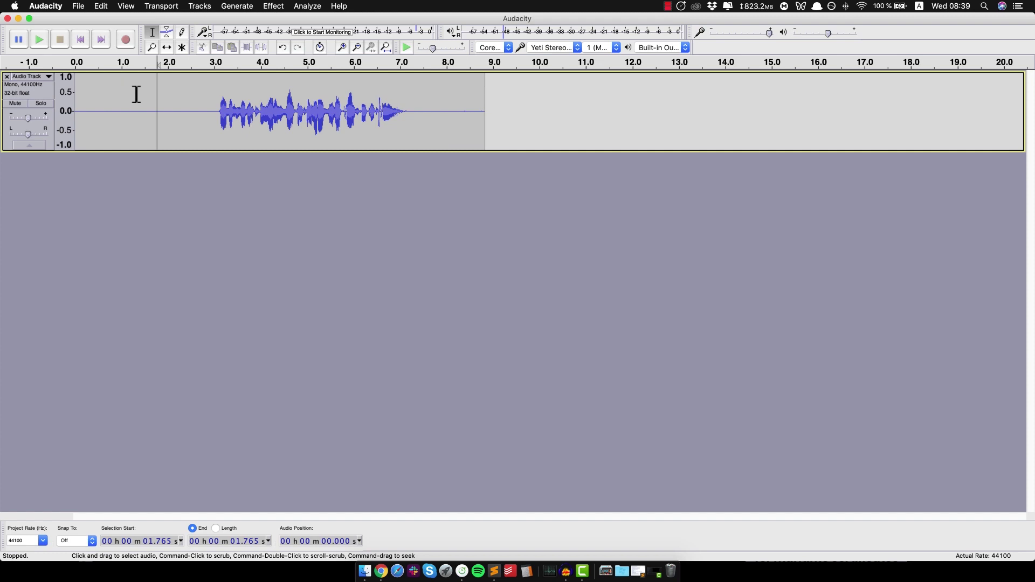
click(141, 103)
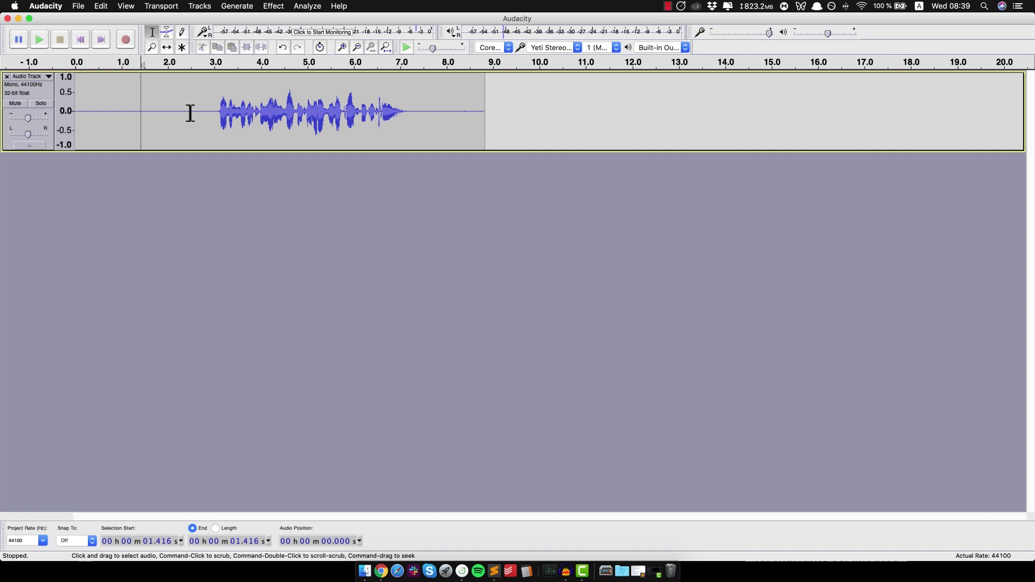
Step: Apply the Compressor at 2:1 ratio, -40 dB noise floor, -11 dB threshold, with make-up gain
click(273, 5)
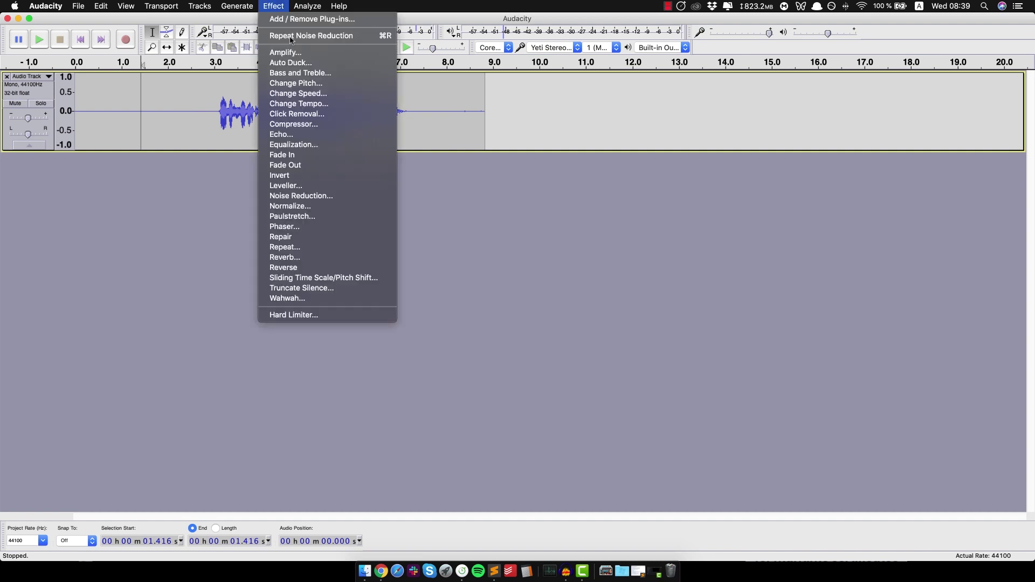
click(318, 124)
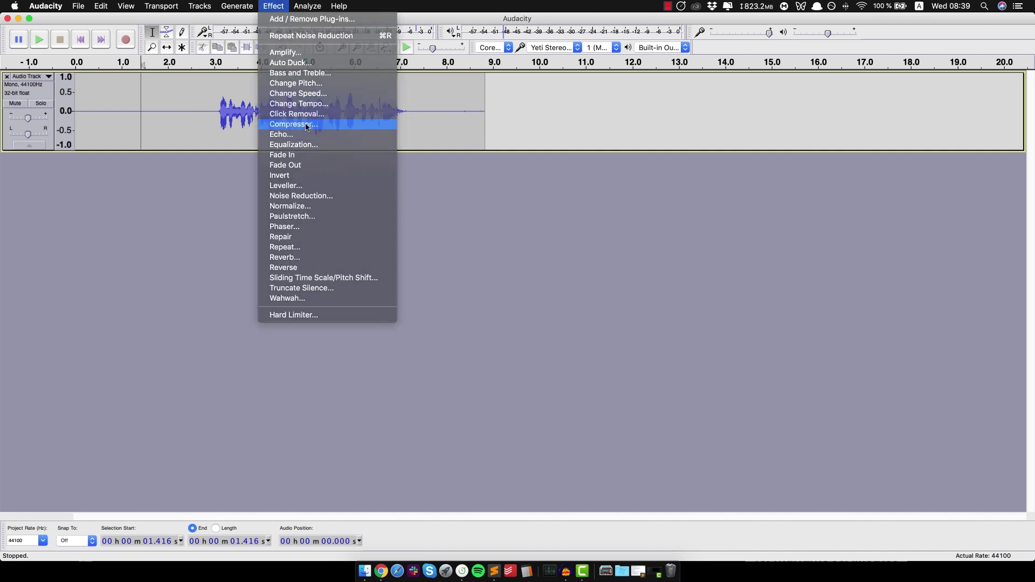
drag(470, 154, 541, 172)
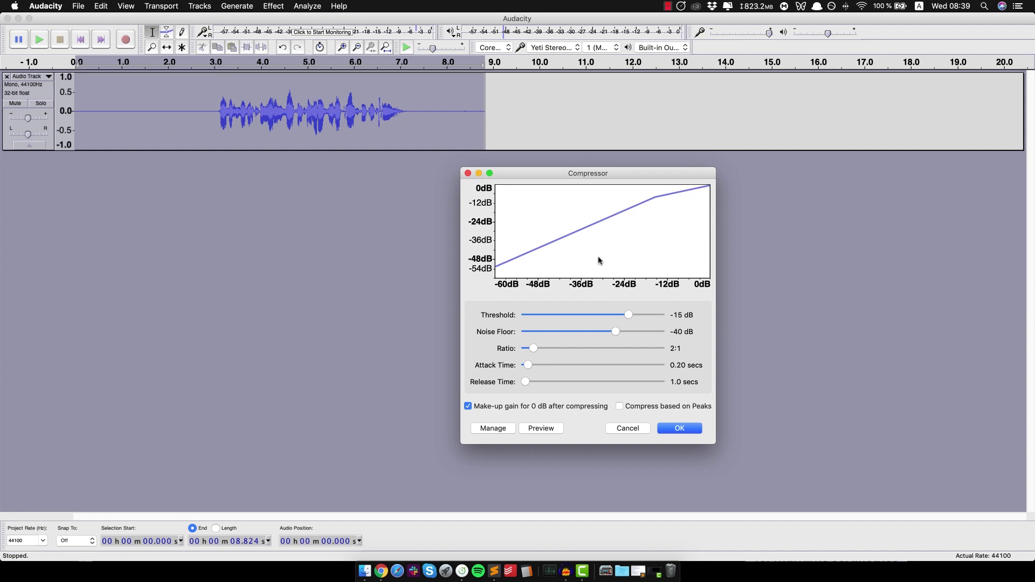
drag(600, 173, 568, 94)
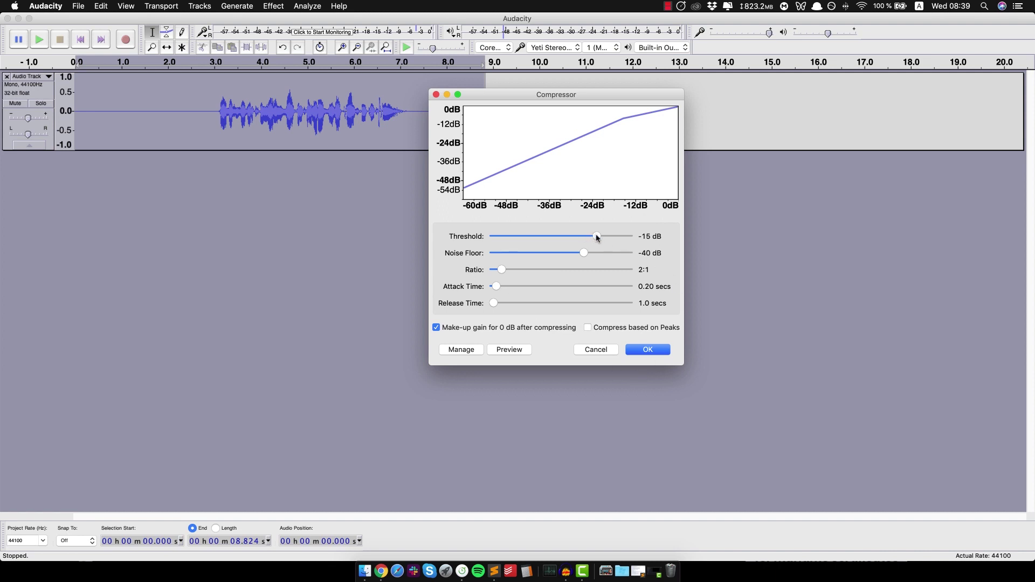
drag(596, 237, 594, 236)
click(649, 350)
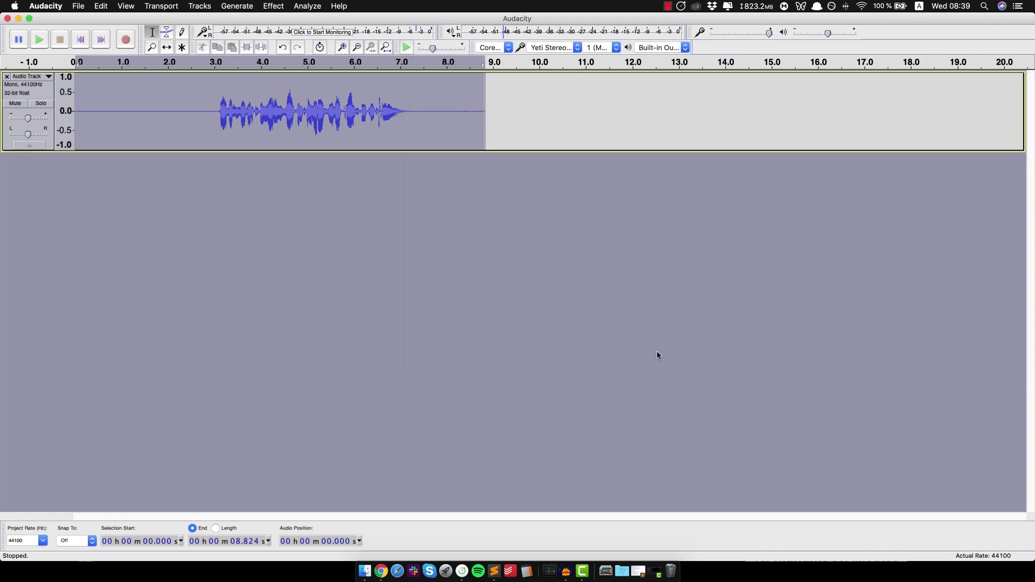
Step: Apply the Bass Boost equalization curve to the voiceover track
click(204, 107)
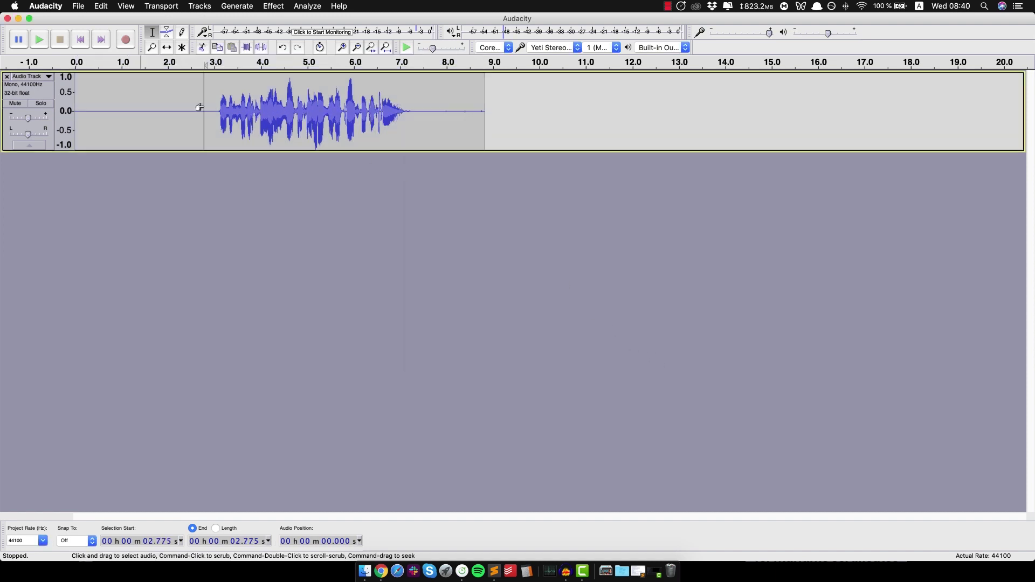
click(272, 7)
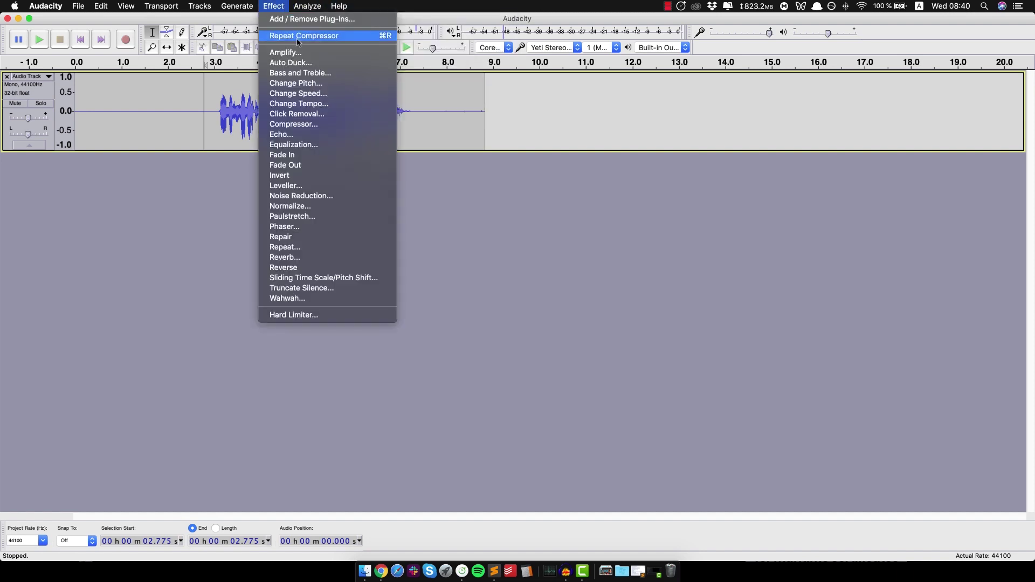
click(317, 146)
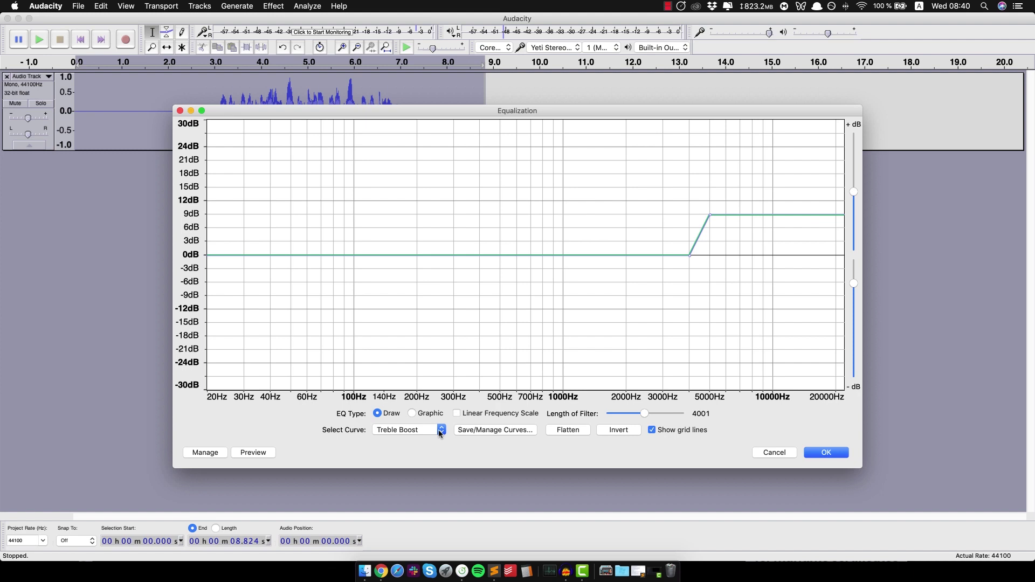
click(440, 434)
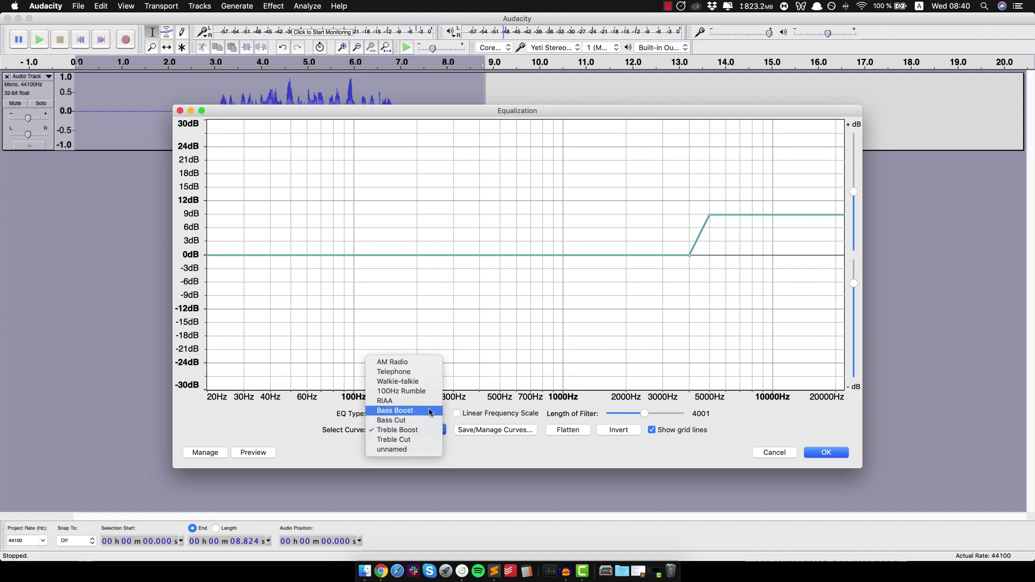
click(399, 412)
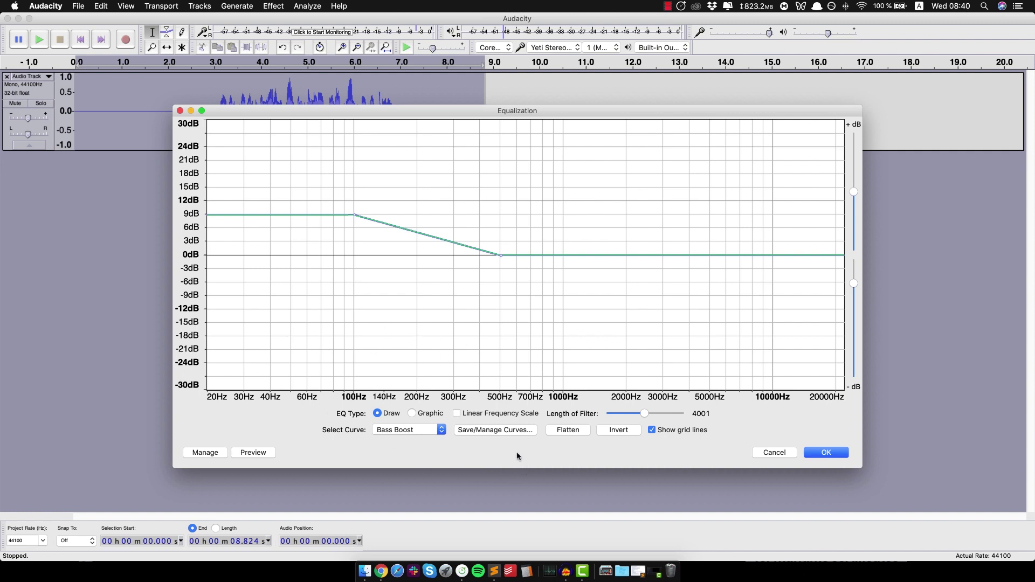
drag(461, 116, 466, 135)
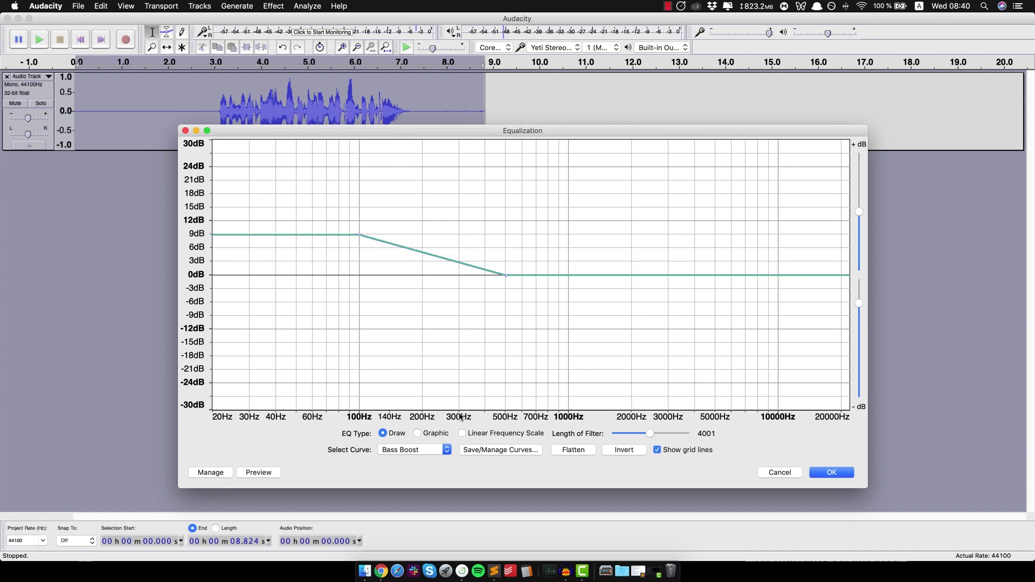
click(836, 474)
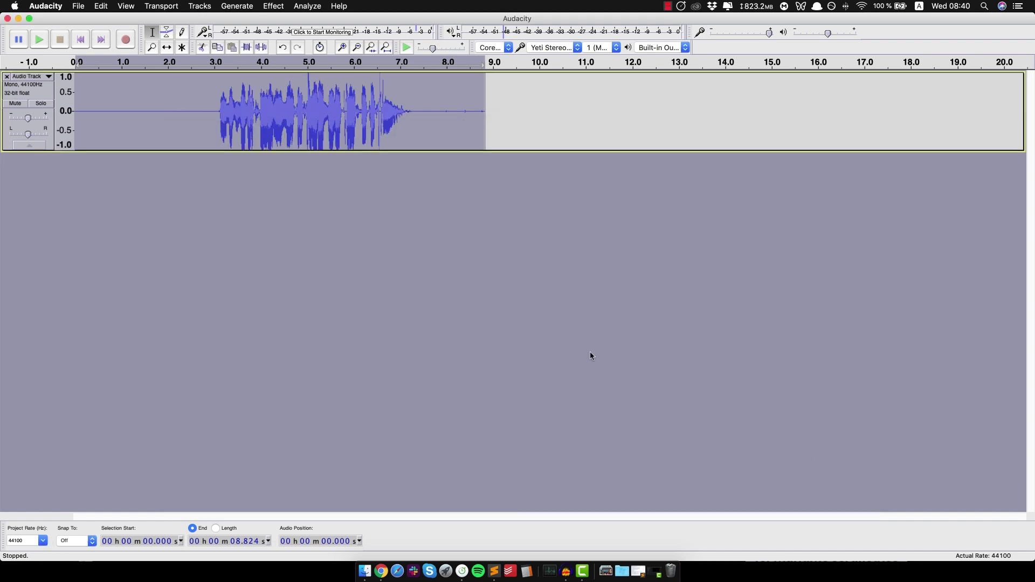
Step: Apply the Treble Boost equalization curve to the voiceover track
click(286, 113)
click(273, 6)
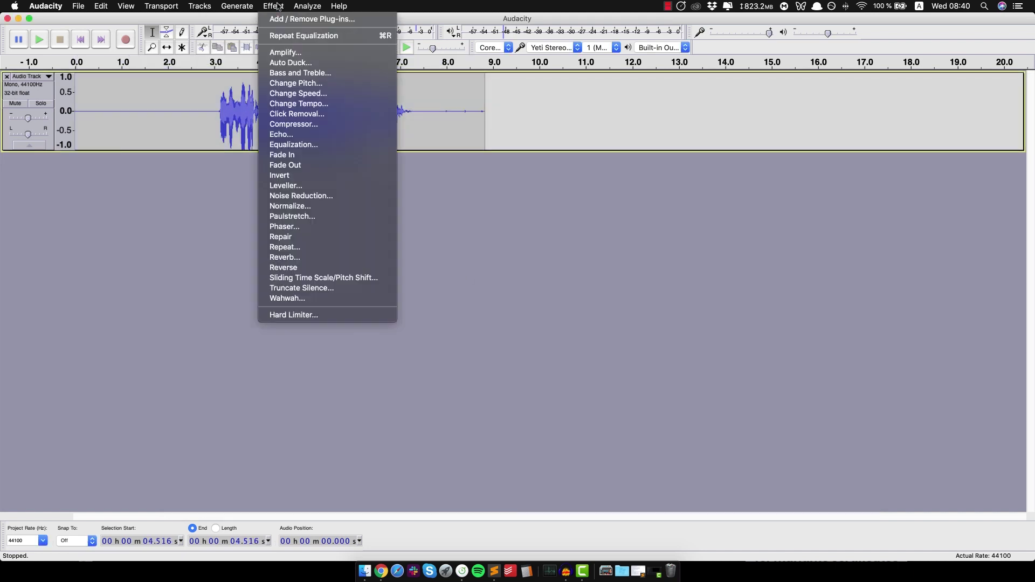
click(326, 144)
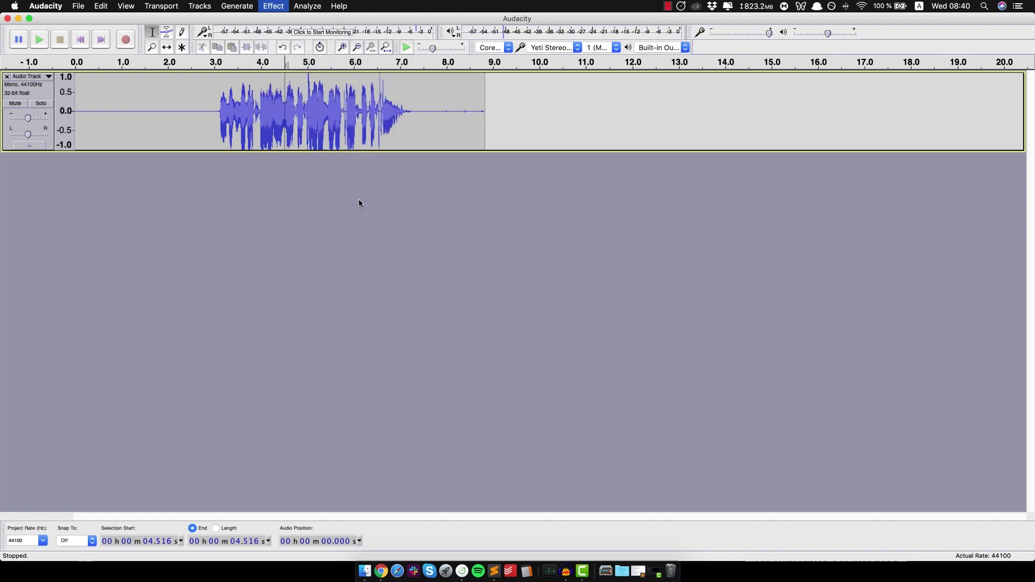
click(425, 432)
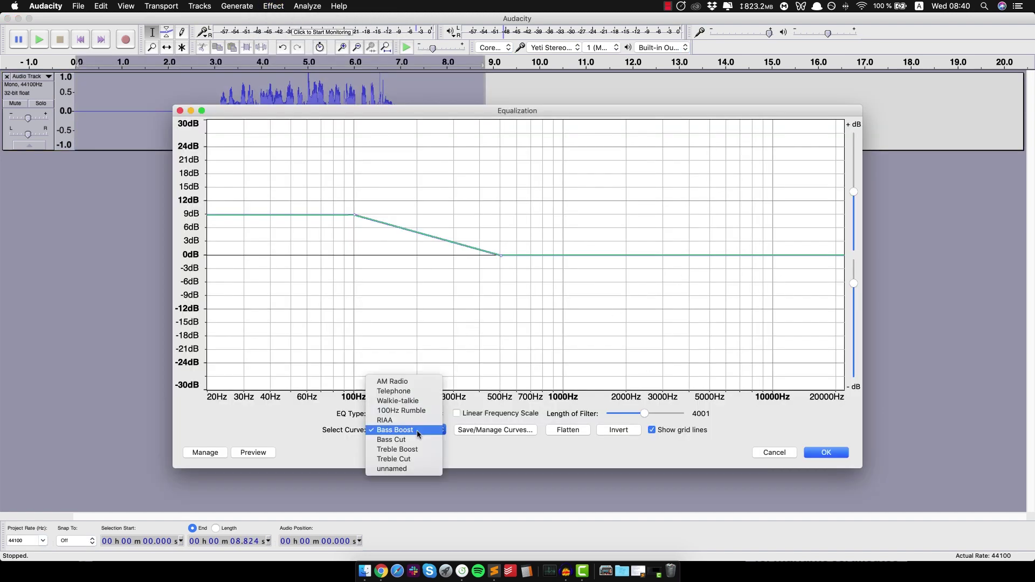
click(415, 453)
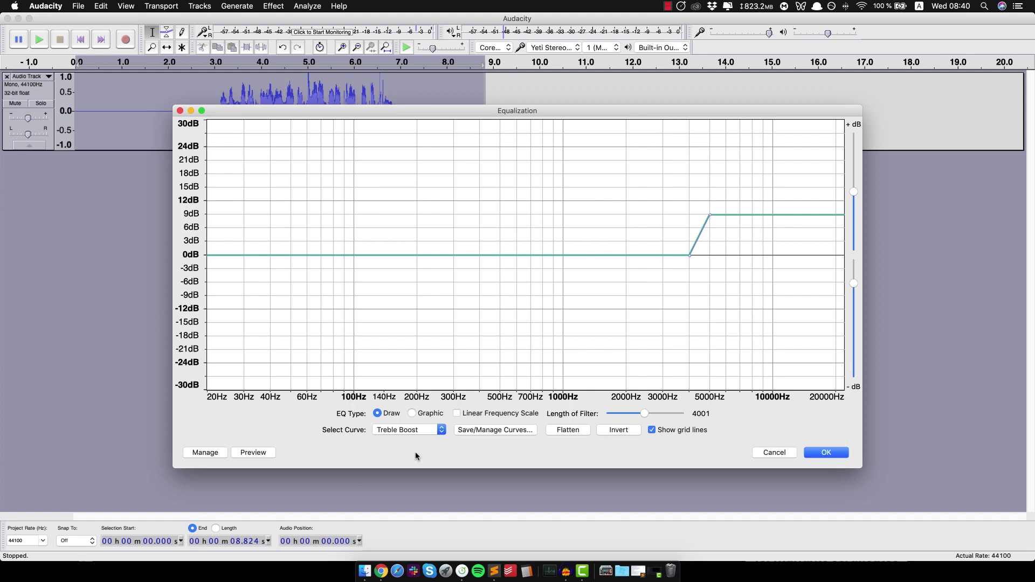
click(835, 453)
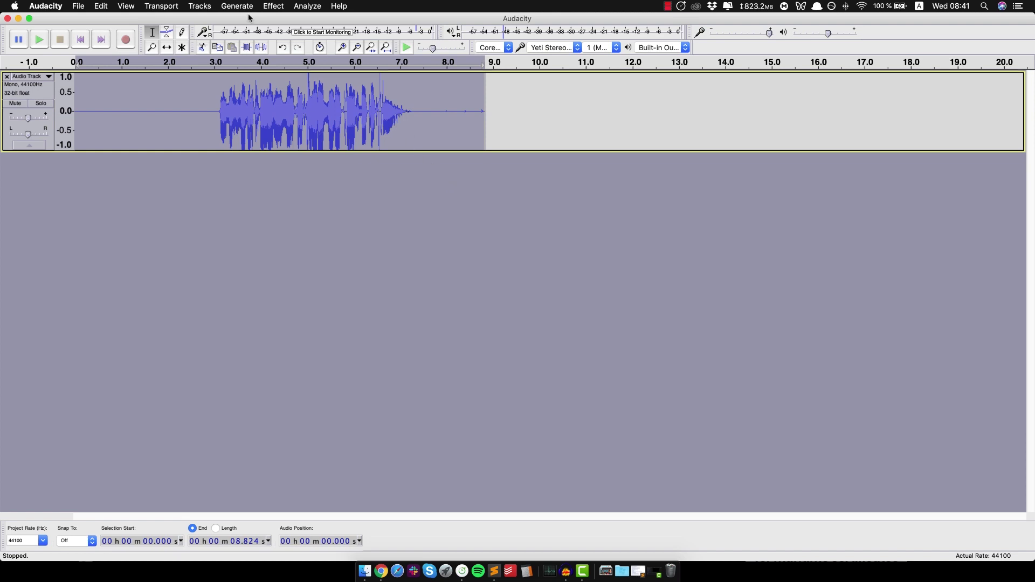
Step: Normalize the take to a -1.0 dB peak with DC offset removal, using default settings
click(277, 6)
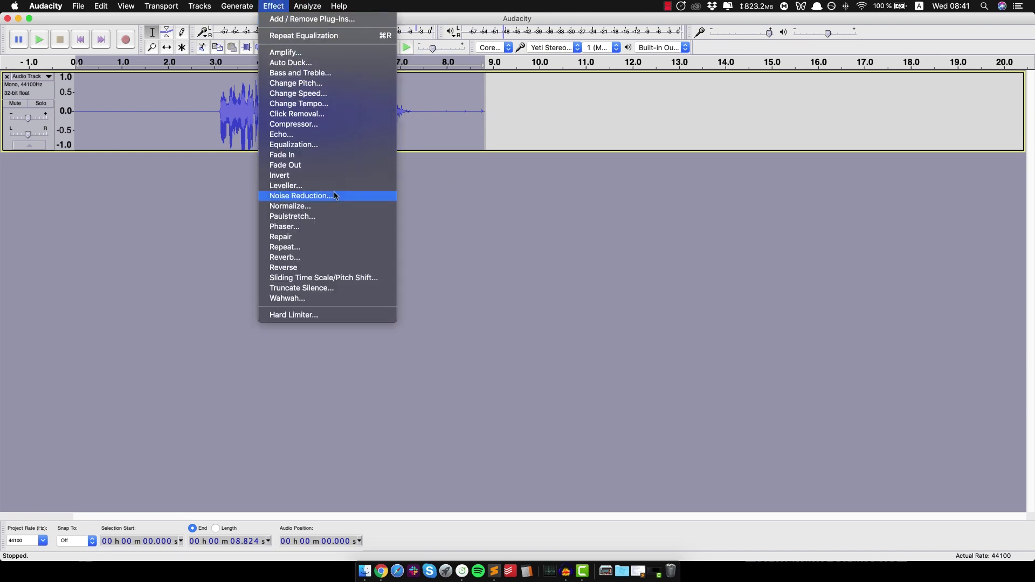
click(327, 210)
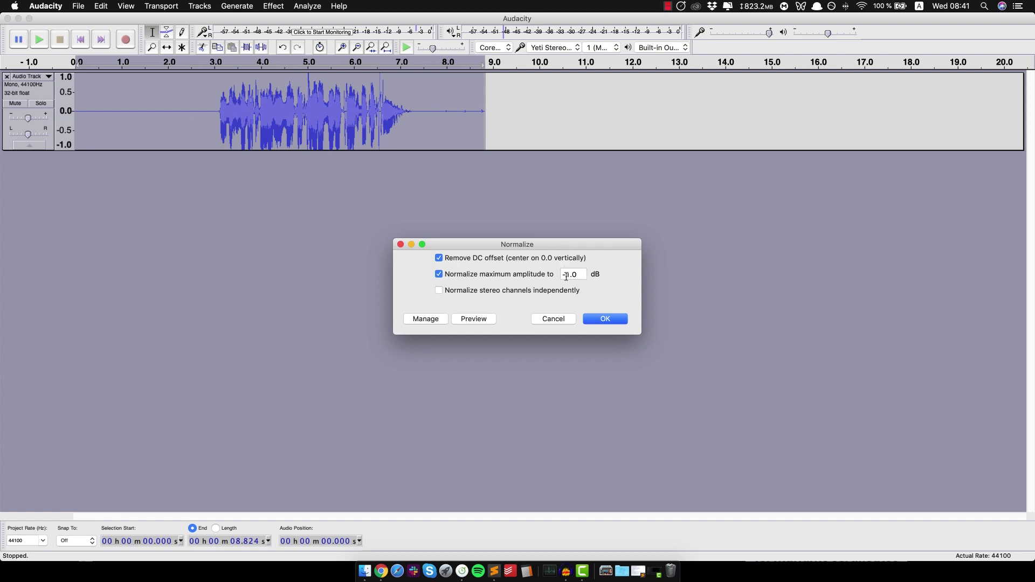
click(605, 319)
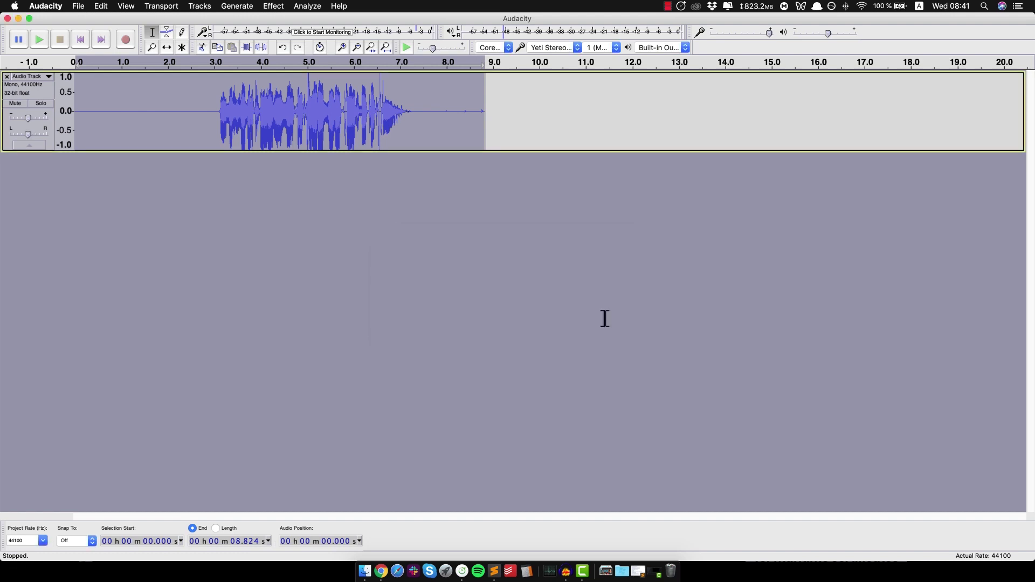
click(206, 104)
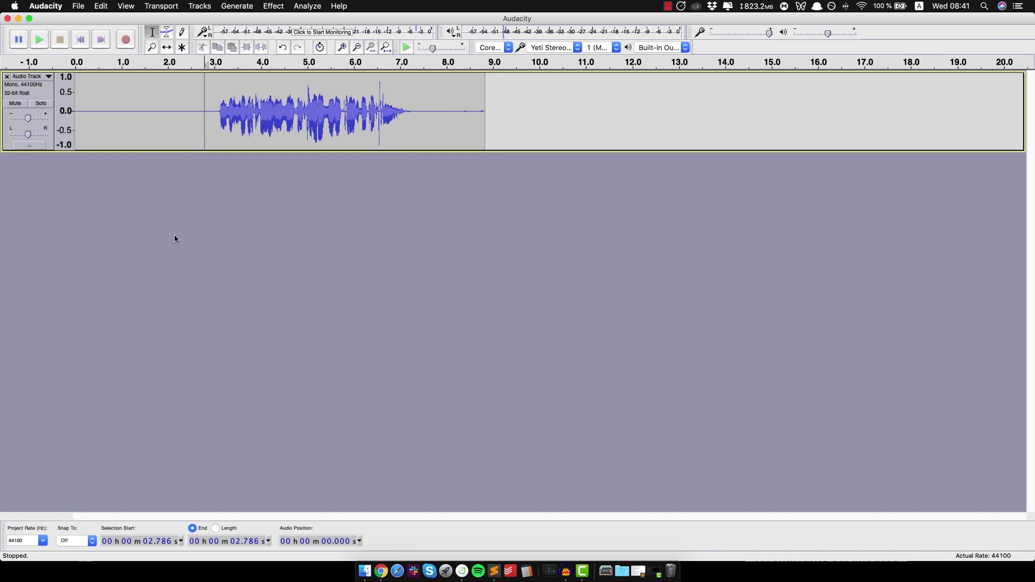
key(space)
key(super+a)
key(super+r)
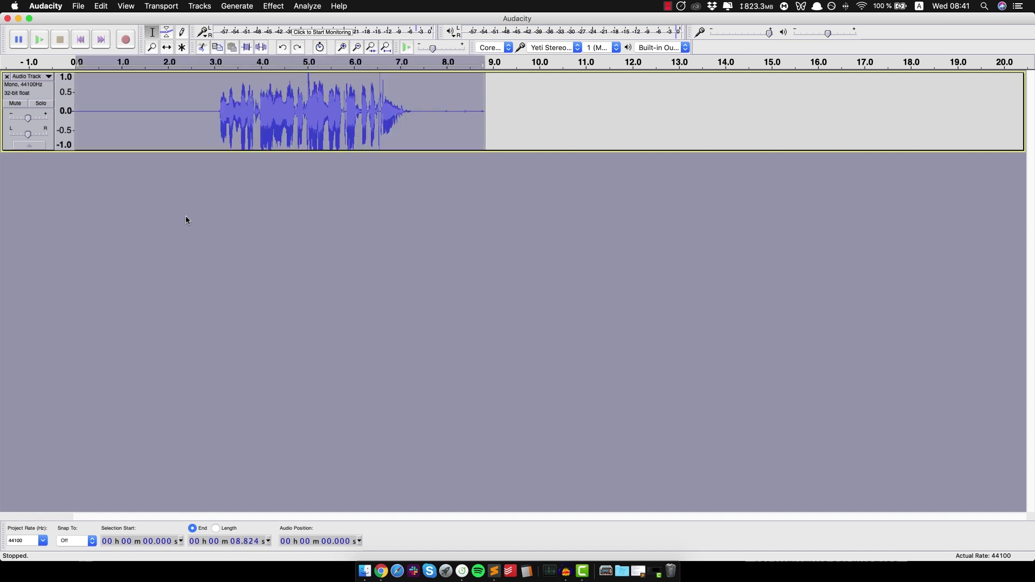
shift+click(200, 111)
click(210, 108)
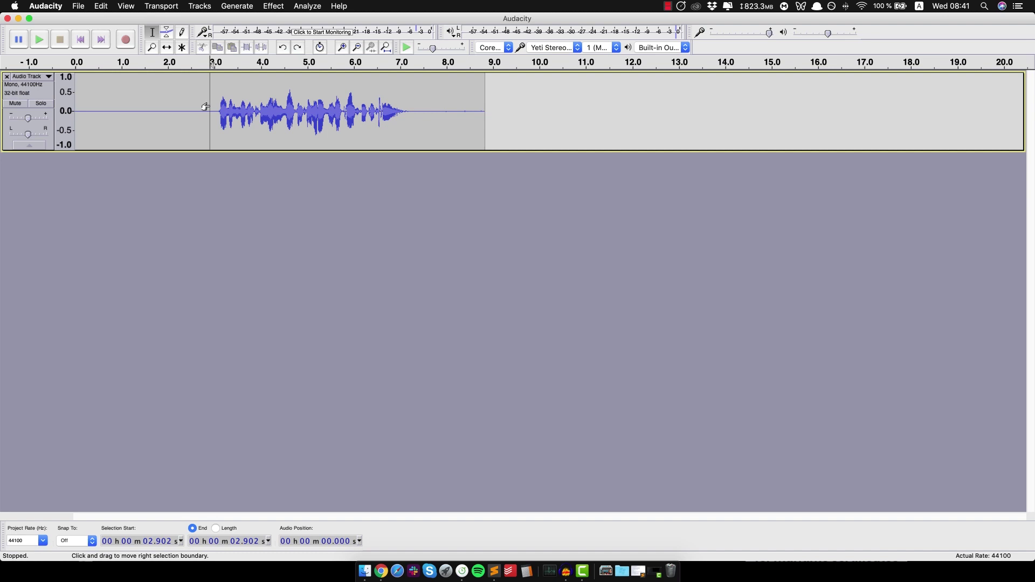
key(space)
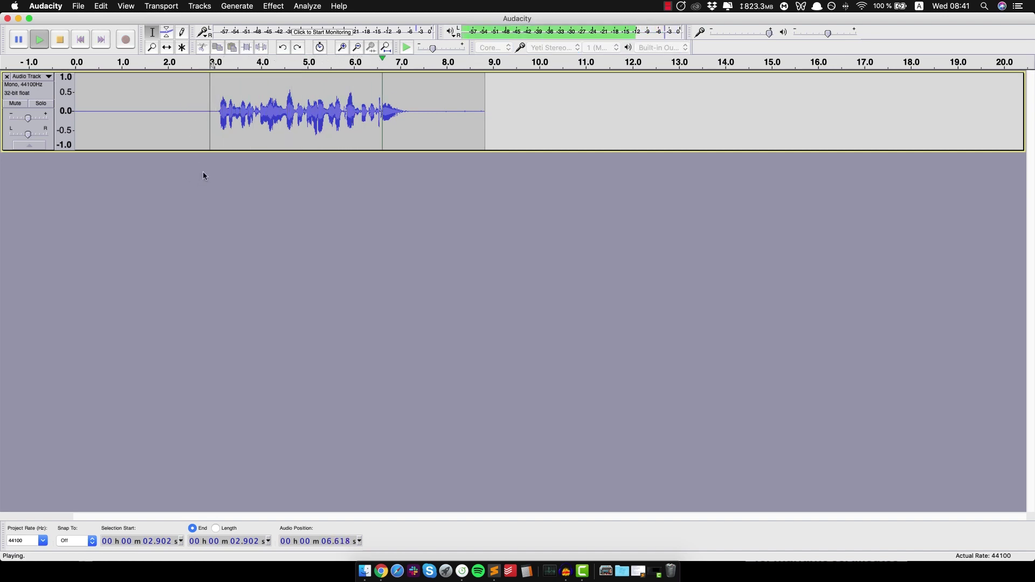
click(212, 102)
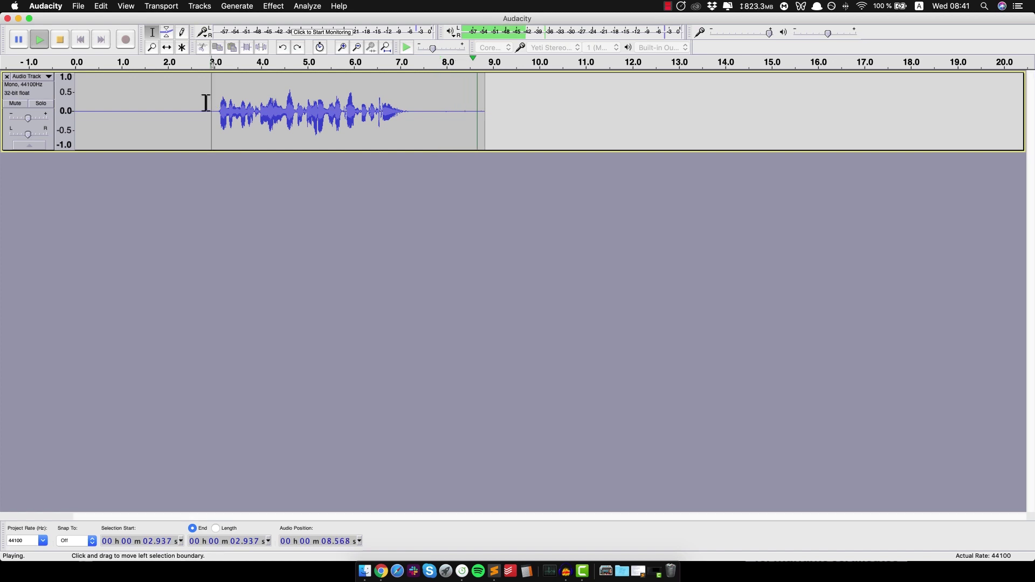
key(super+r)
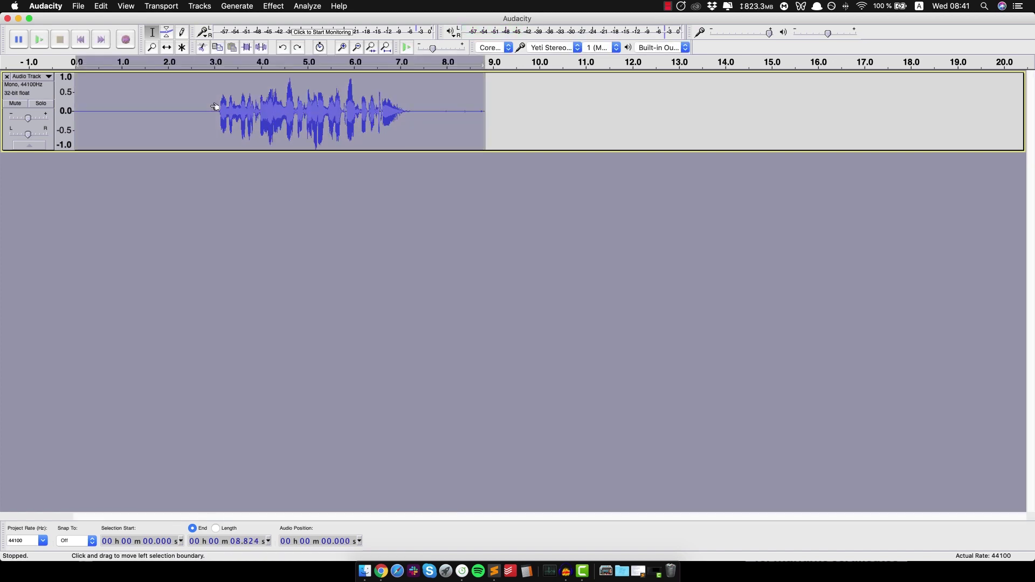
click(206, 107)
key(space)
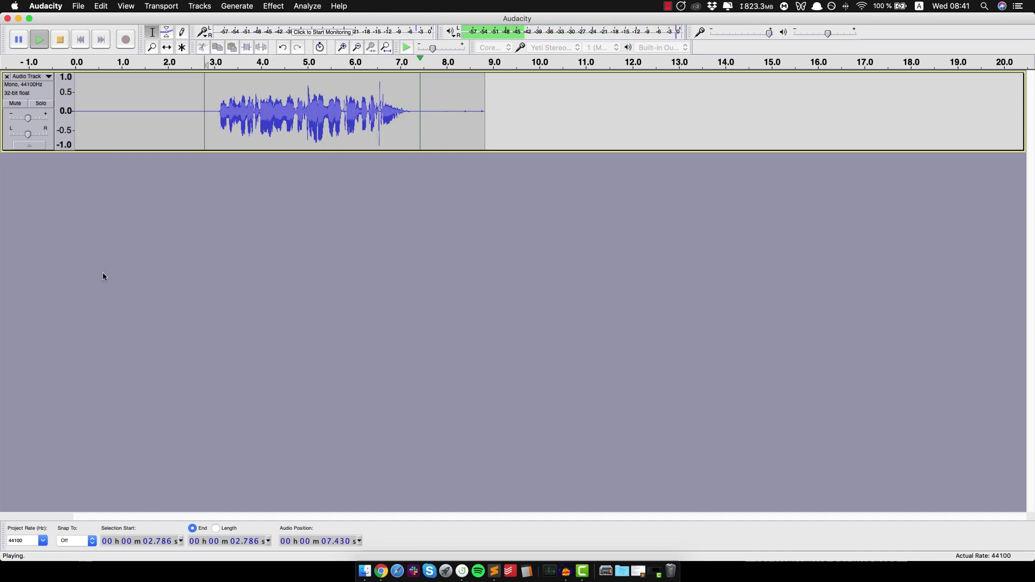
key(space)
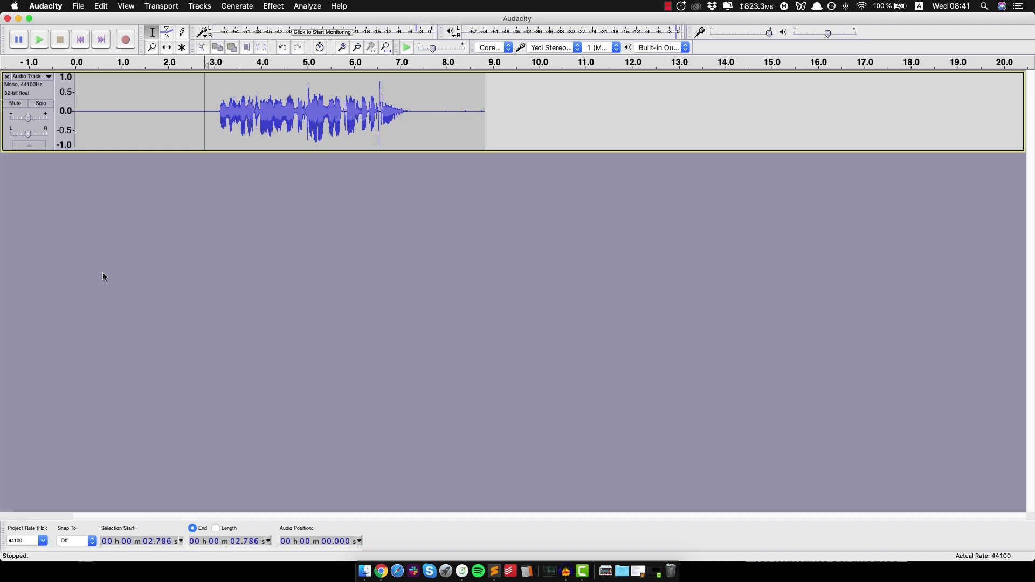